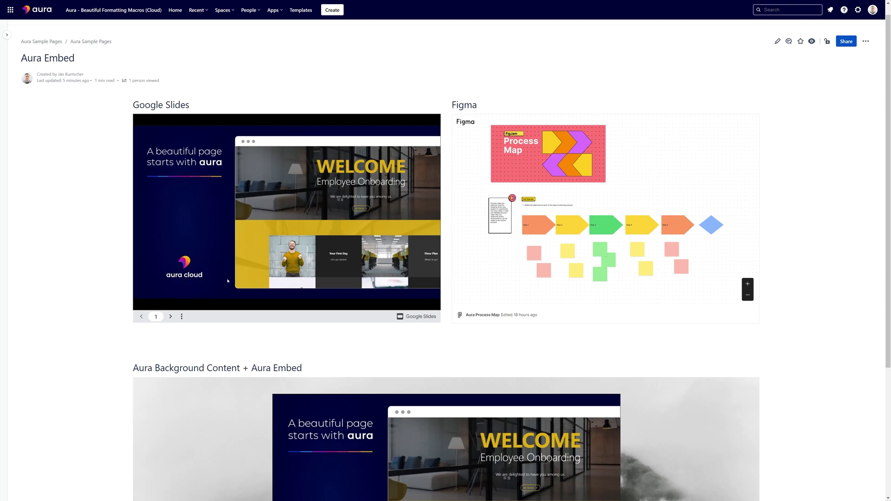
# - Advance the Google Slides embed five slides to the Countdown Macro slide
pyautogui.click(171, 317)
pyautogui.click(171, 317)
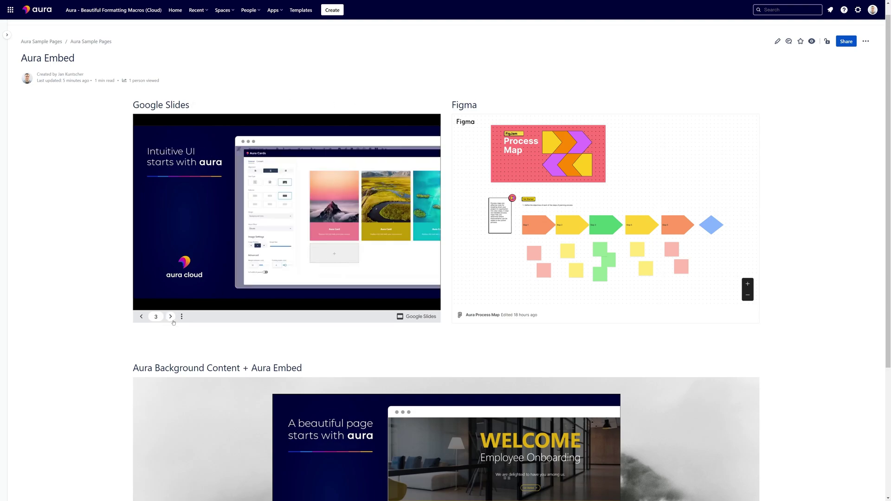
pyautogui.click(171, 316)
pyautogui.click(171, 317)
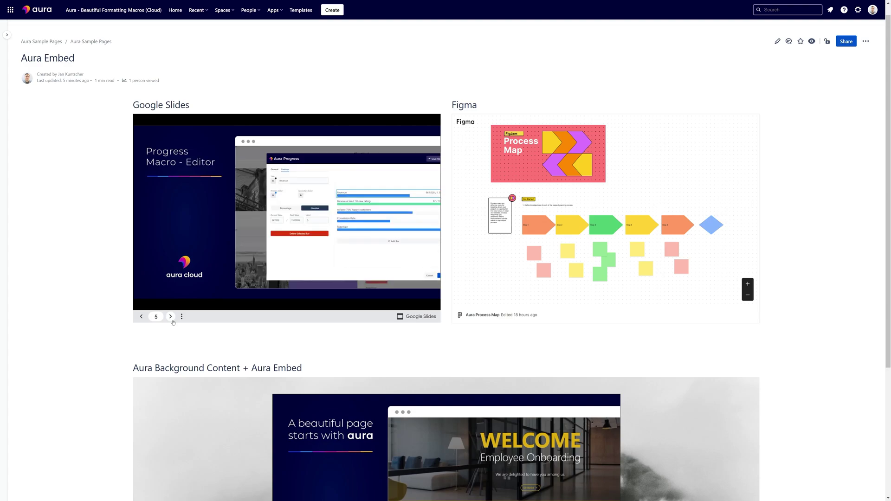
pyautogui.click(171, 318)
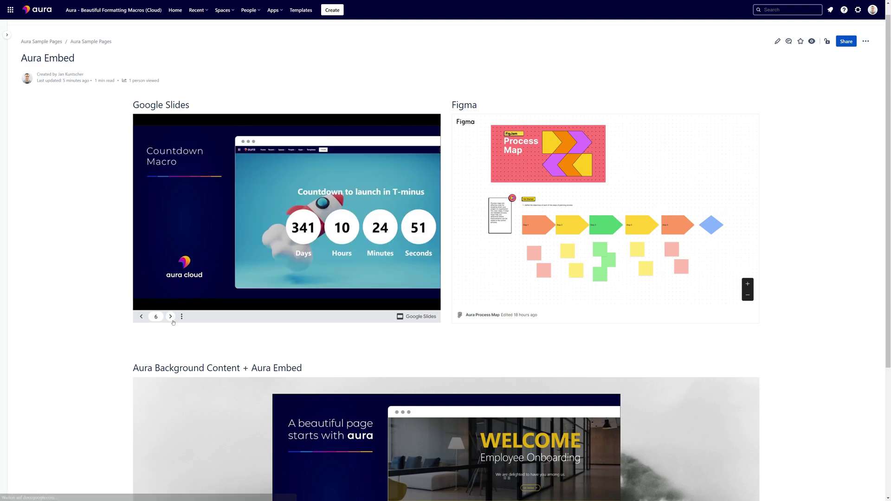
# - Zoom the Aura Process Map board in on the Step shapes, then out to the whole board
pyautogui.click(748, 284)
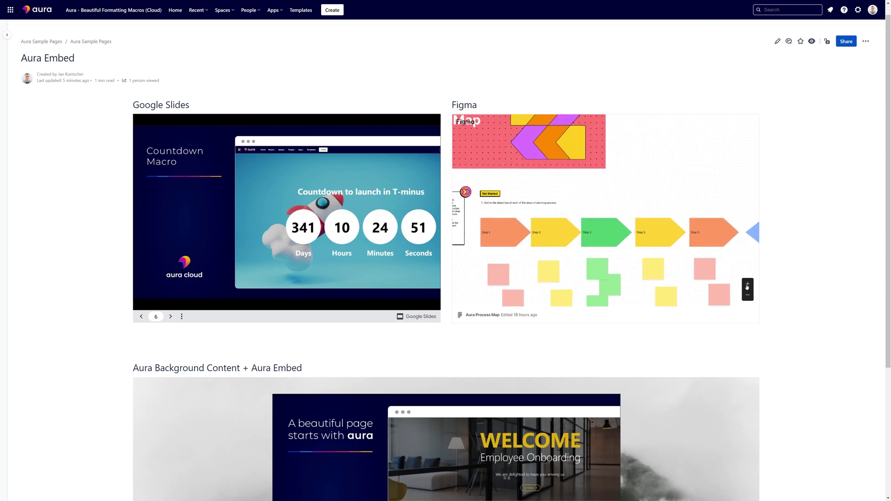
pyautogui.click(747, 294)
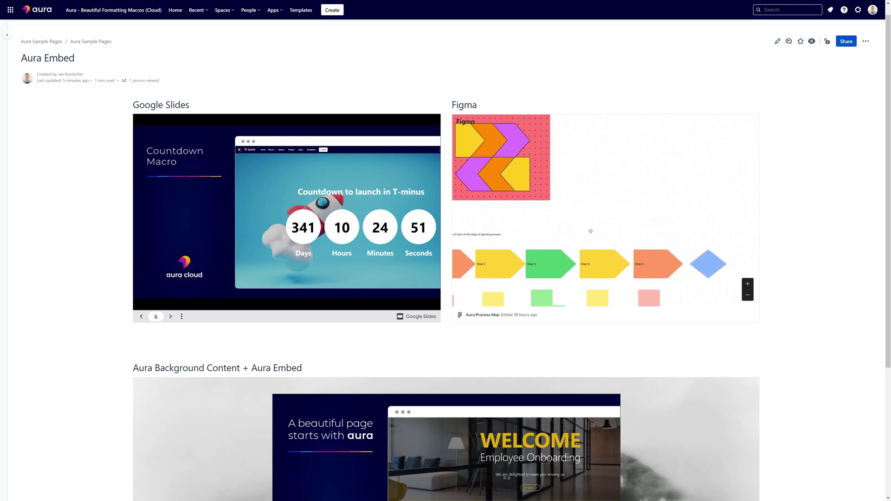
pyautogui.scroll(5, 715, 242)
pyautogui.scroll(-3, 714, 241)
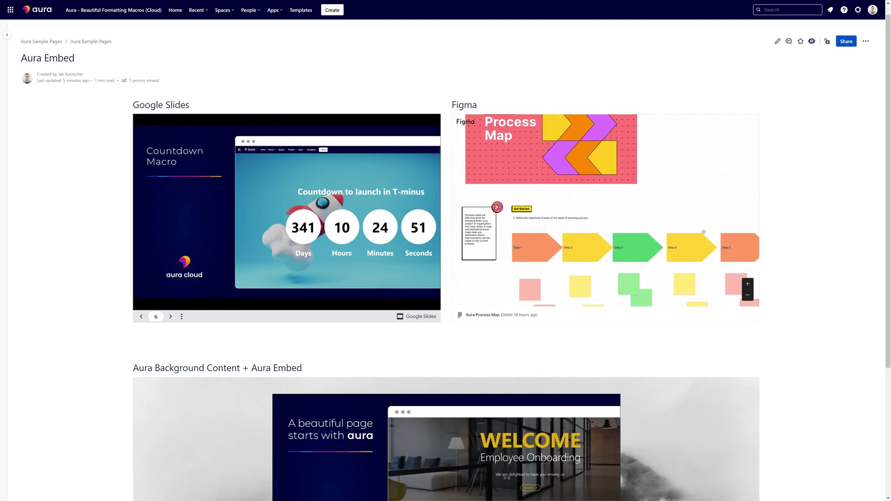
pyautogui.click(747, 294)
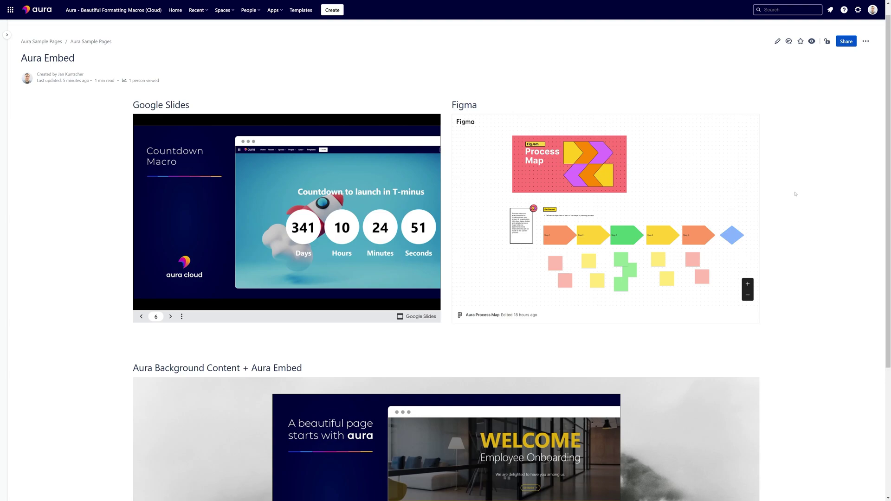
pyautogui.scroll(-1, 776, 201)
pyautogui.scroll(-2, 775, 203)
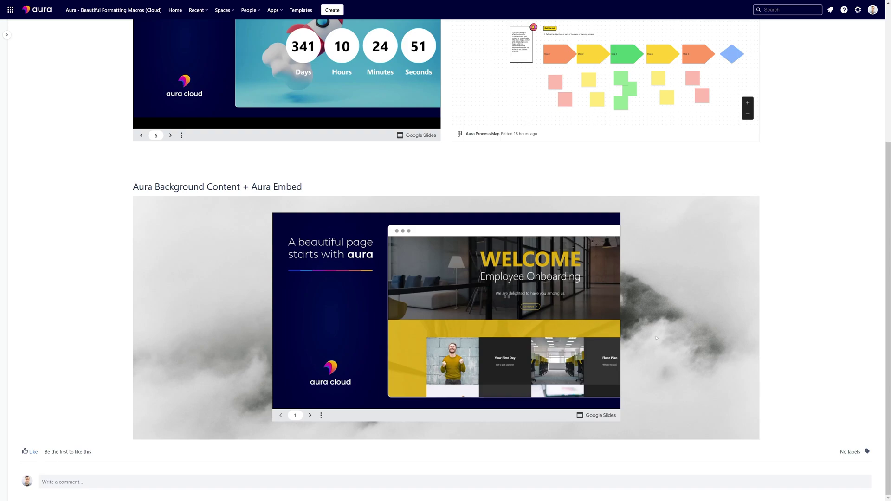
pyautogui.scroll(5, 714, 209)
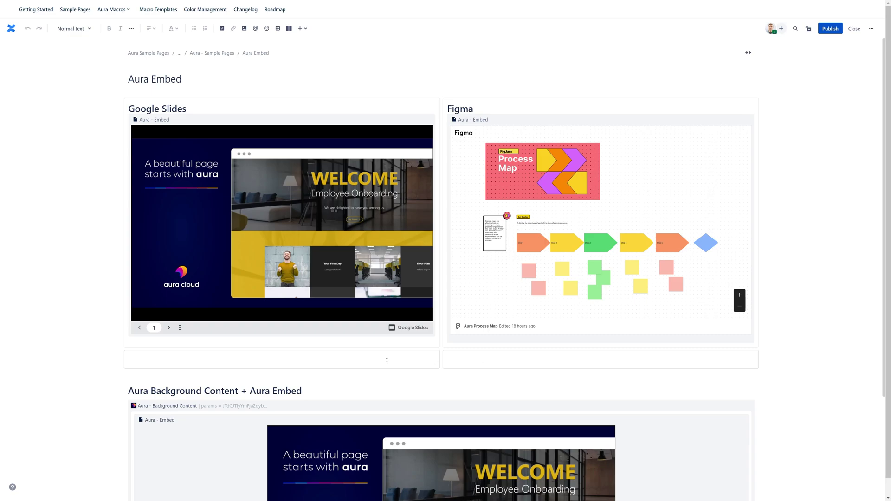
pyautogui.moveTo(322, 55)
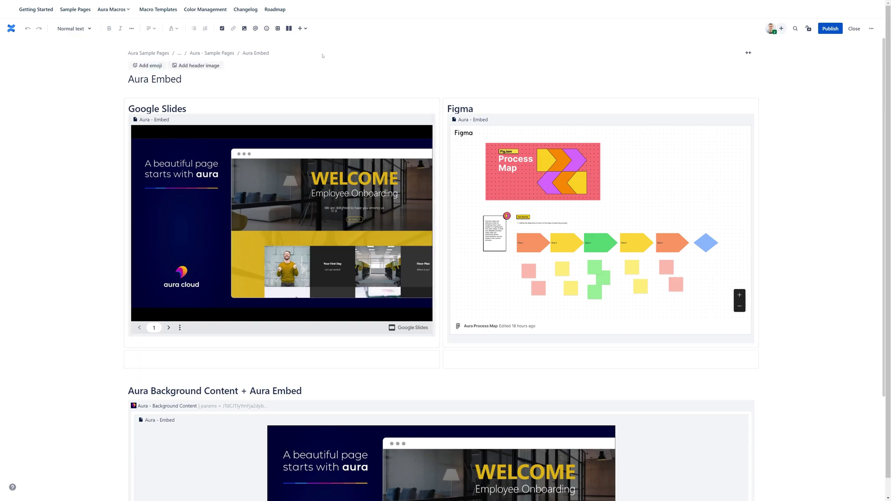
# - Find the Aura - Embed macro under View more and insert it into the page
pyautogui.click(303, 29)
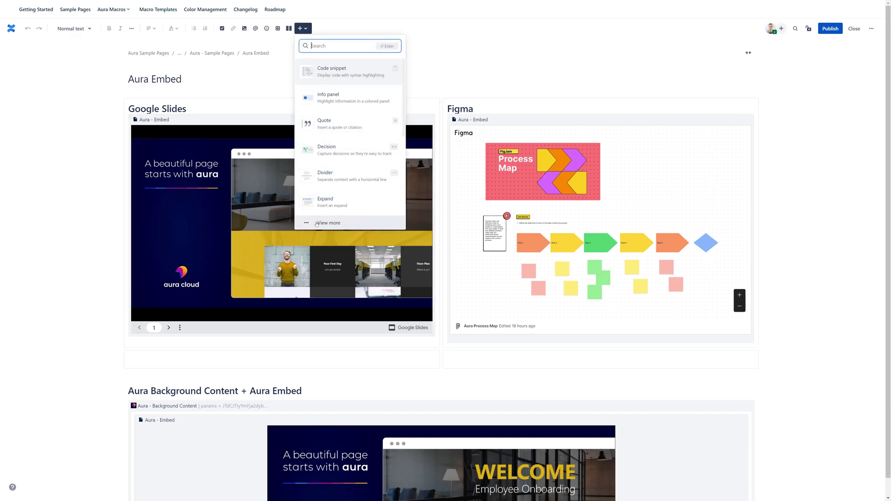
pyautogui.click(317, 223)
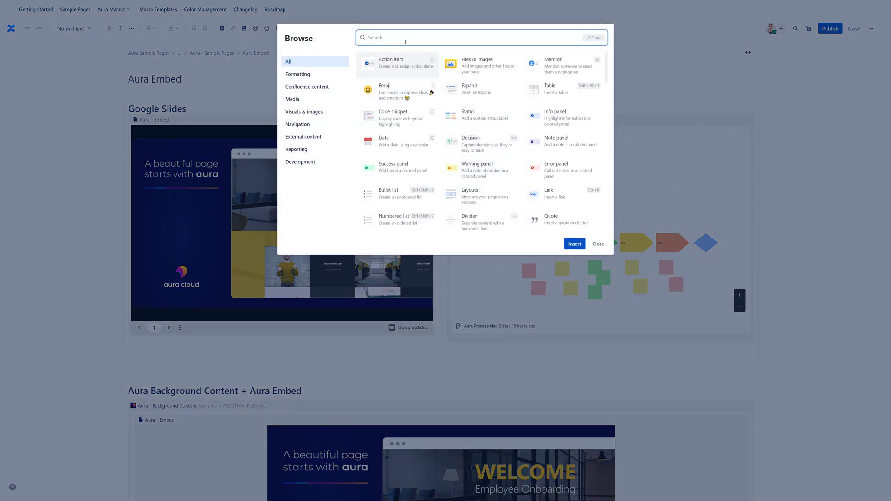
pyautogui.write('aura ')
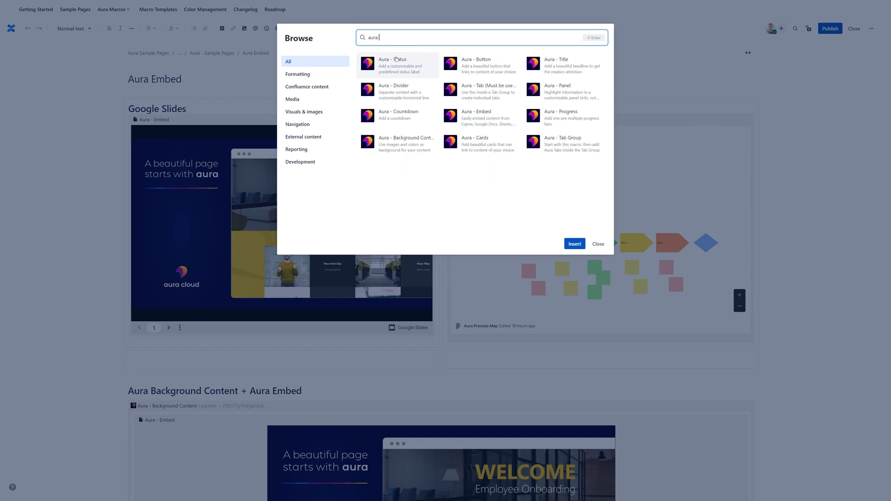
pyautogui.write('embed')
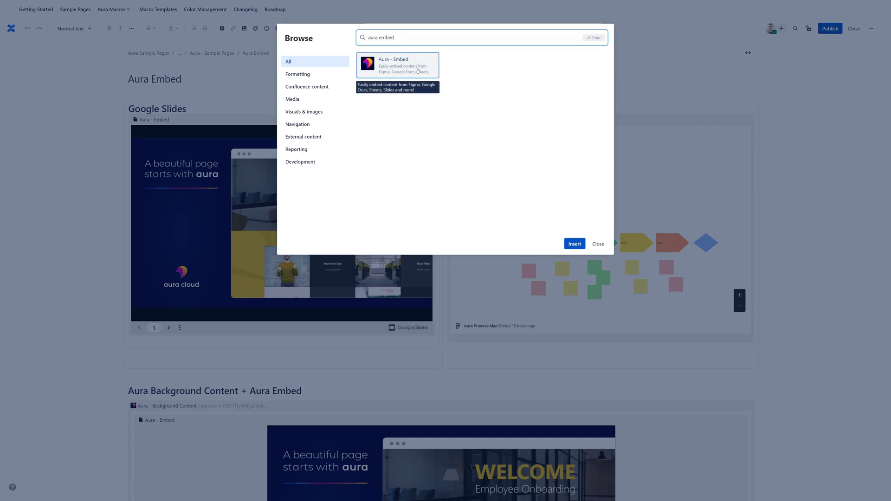
pyautogui.click(418, 70)
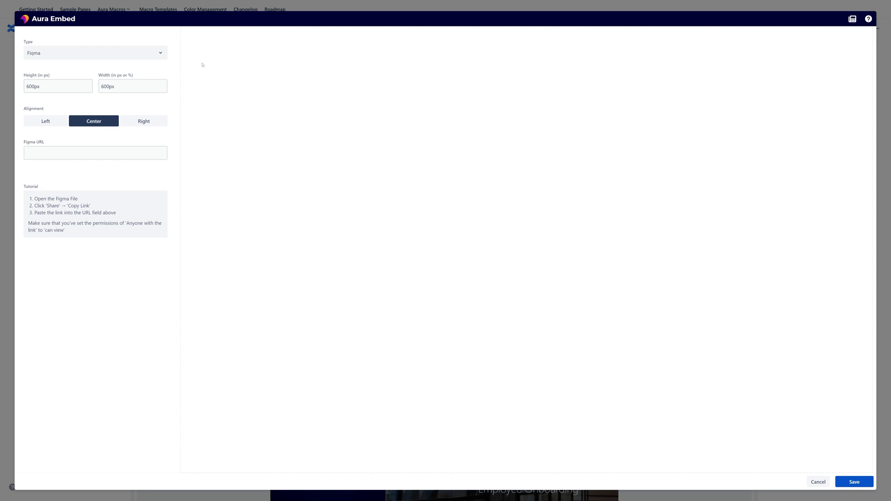
# - Keep the Figma embed type, and set Height to 600 and Width to 100% with Center alignment
pyautogui.click(158, 56)
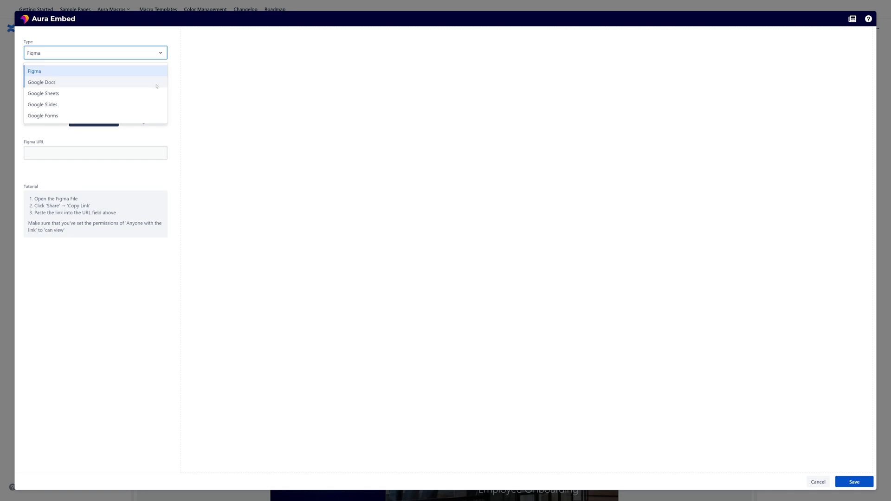
pyautogui.click(175, 61)
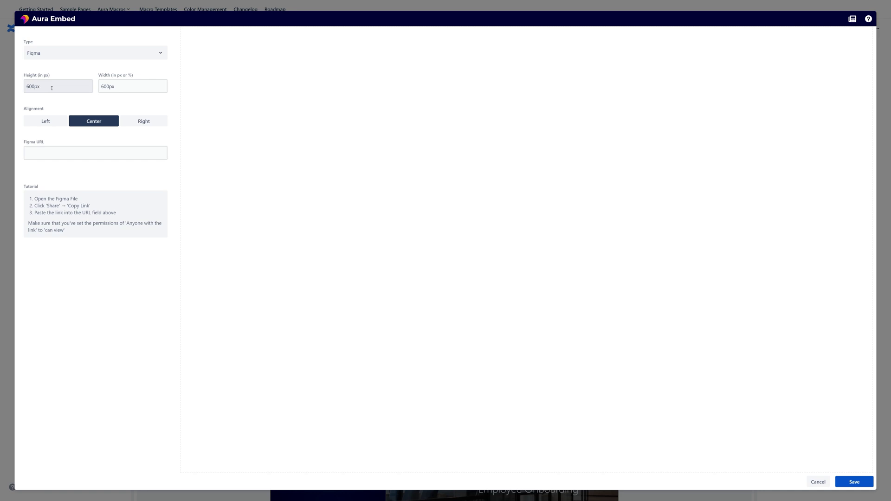
pyautogui.click(61, 86)
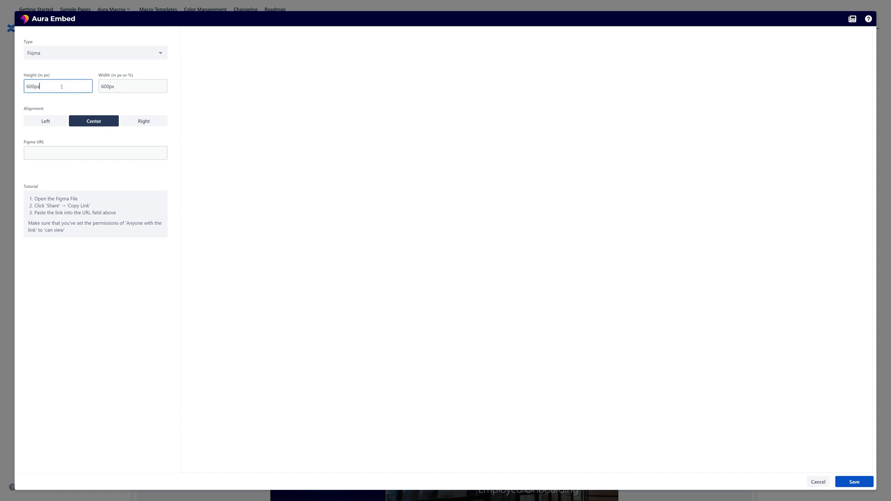
pyautogui.press('BackSpace')
pyautogui.click(198, 99)
pyautogui.moveTo(125, 86); pyautogui.dragTo(97, 87)
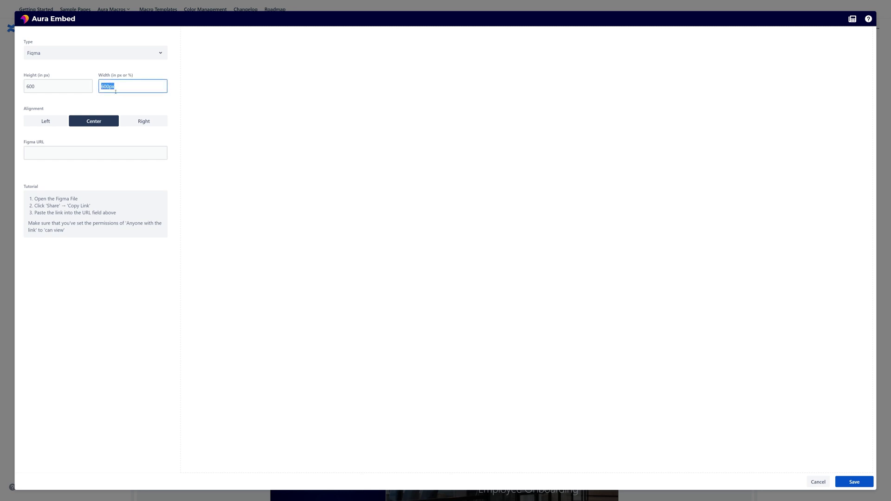
pyautogui.write('100%')
pyautogui.click(177, 98)
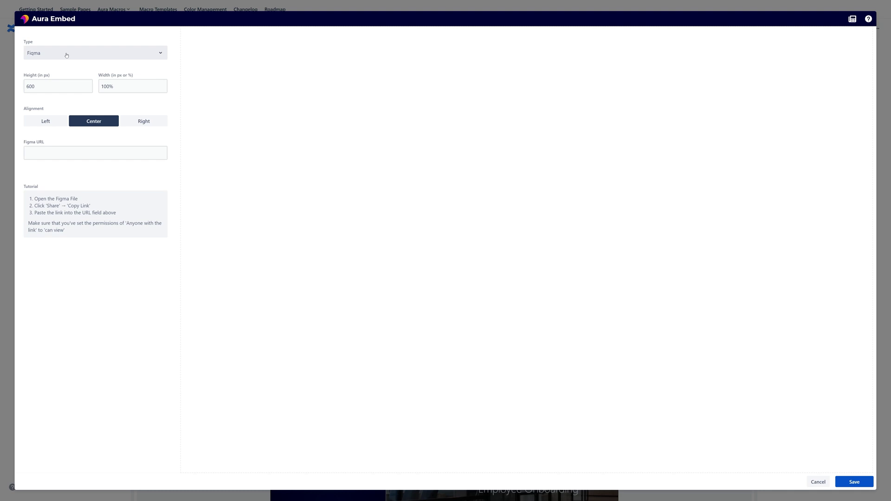
pyautogui.click(65, 55)
pyautogui.click(48, 81)
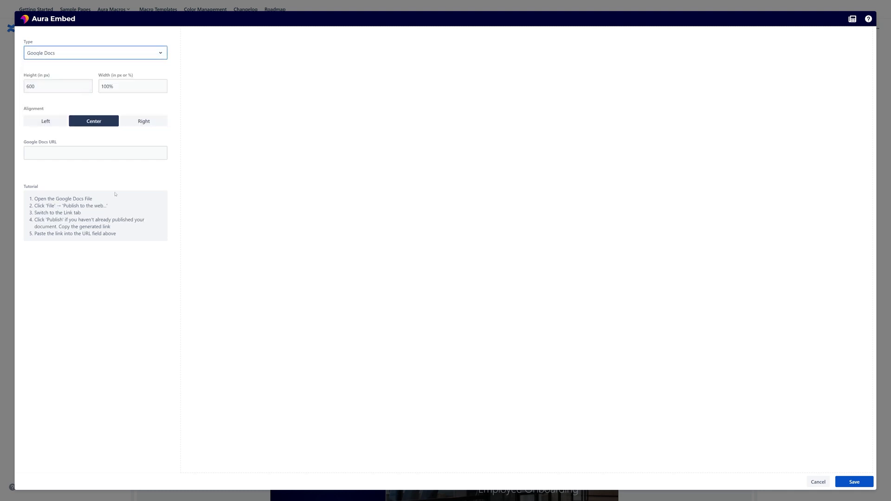
pyautogui.click(112, 56)
pyautogui.click(49, 69)
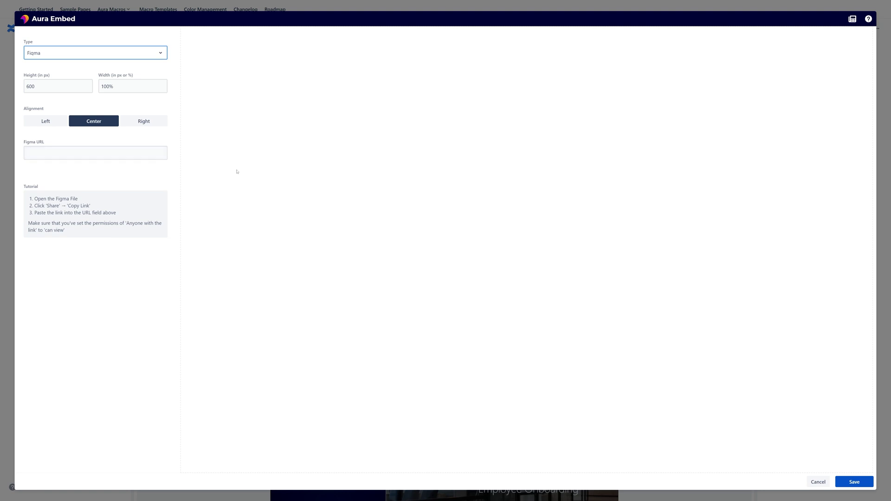
pyautogui.click(238, 170)
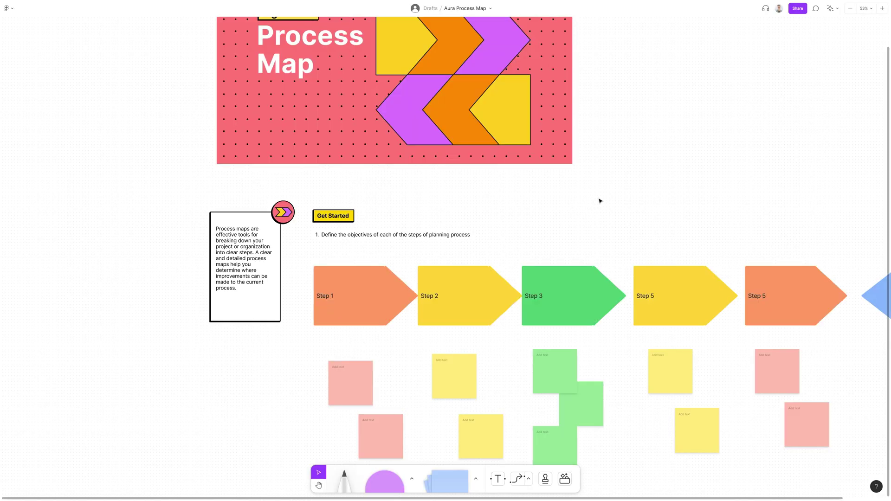
# - Copy the Aura Process Map FigJam board's share link
pyautogui.moveTo(614, 186); pyautogui.dragTo(626, 162)
pyautogui.hscroll(3, 617, 173)
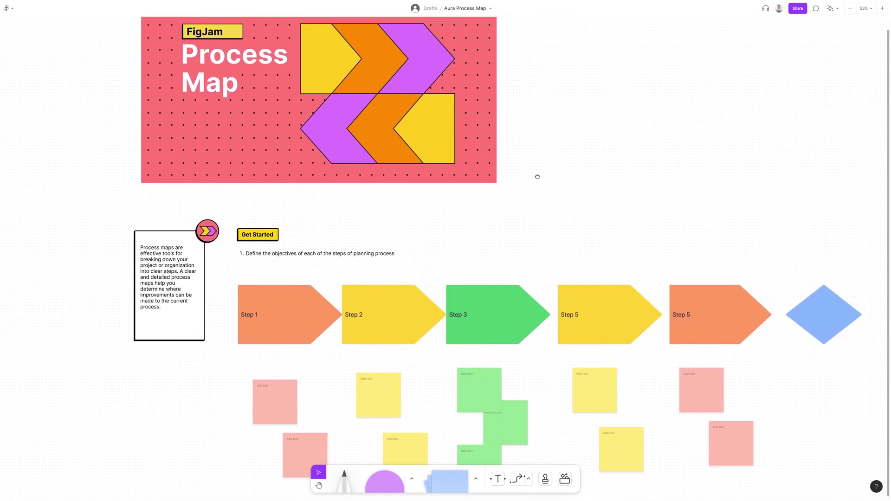
pyautogui.scroll(-1, 536, 175)
pyautogui.scroll(-1, 537, 167)
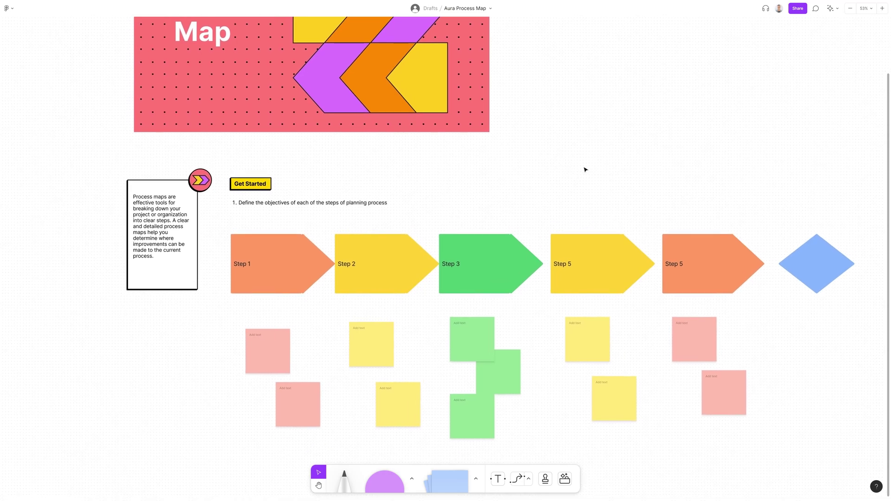
pyautogui.click(798, 8)
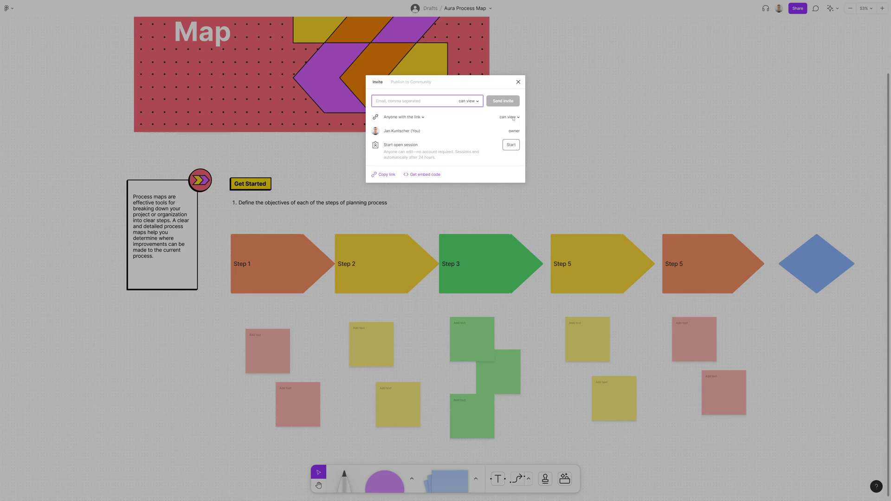
pyautogui.click(383, 176)
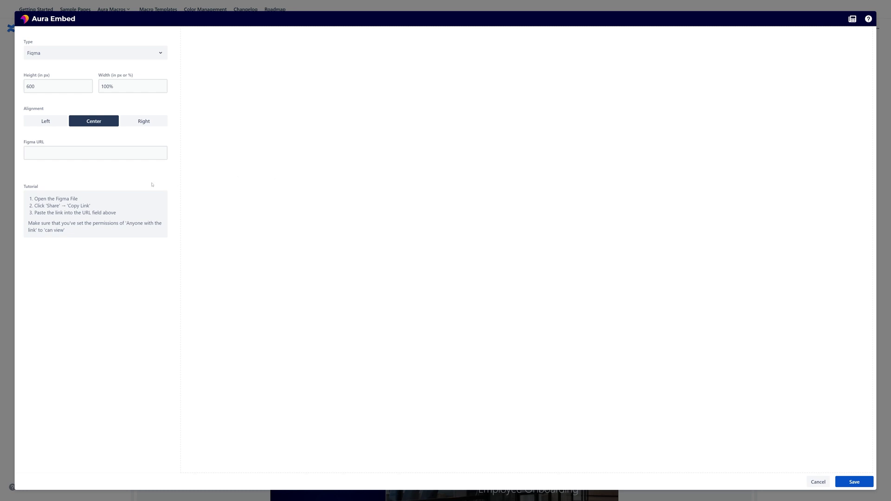
# - Paste the Process Map link into Figma URL, then switch Type to Google Docs and back to Figma
pyautogui.click(106, 150)
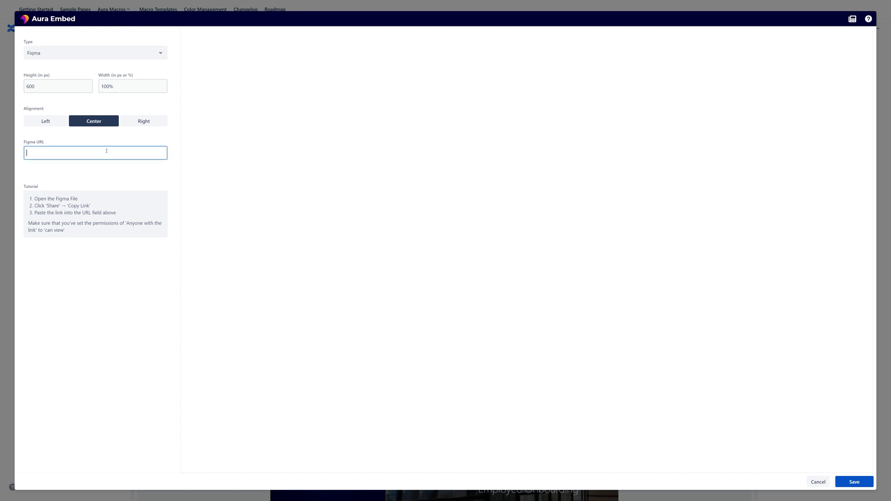
pyautogui.hotkey('ctrl', 'v')
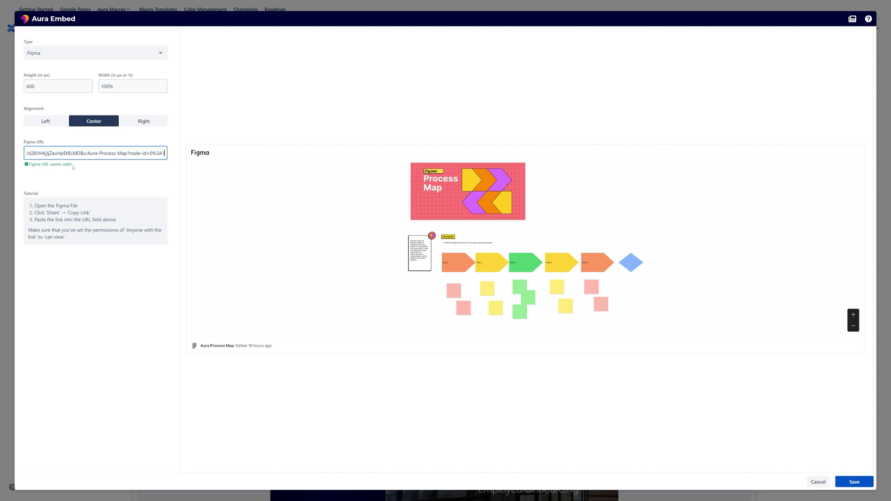
pyautogui.click(128, 59)
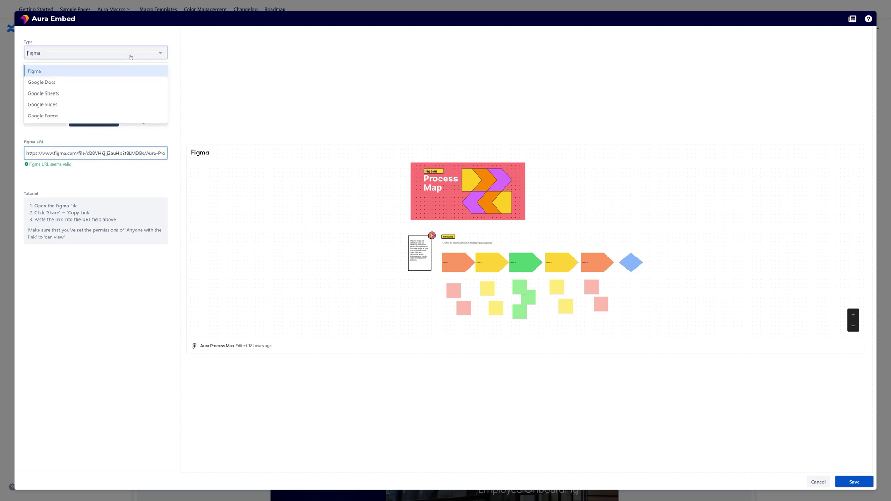
pyautogui.click(68, 83)
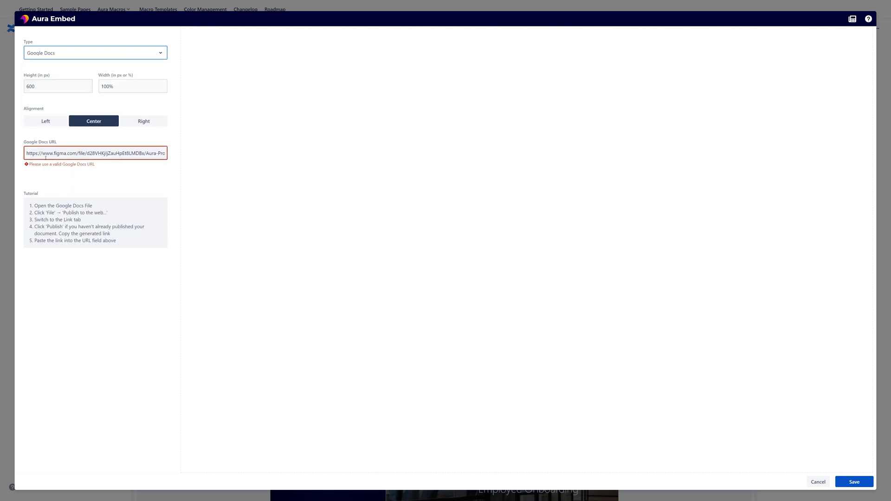
pyautogui.click(93, 59)
pyautogui.click(63, 70)
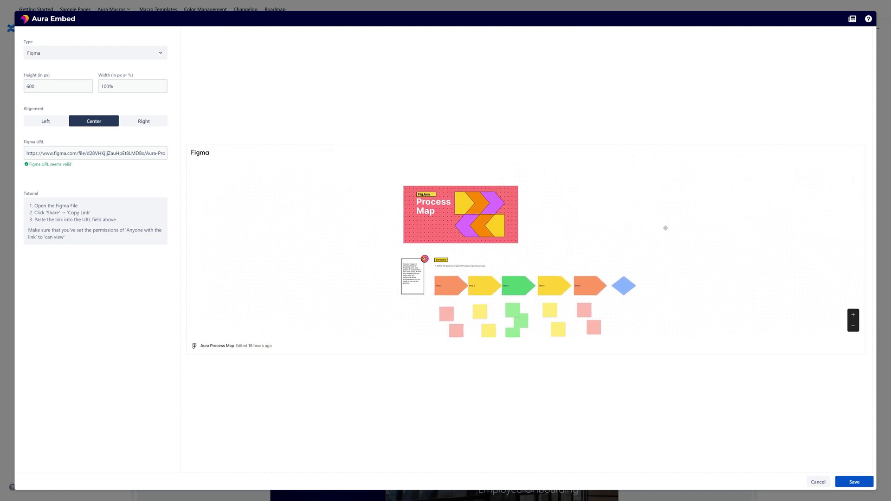
pyautogui.moveTo(594, 206); pyautogui.dragTo(590, 205)
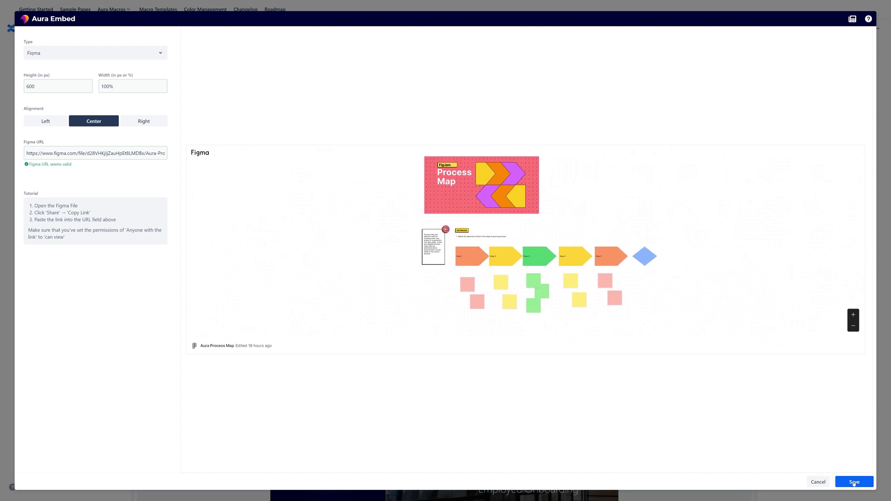
# - Save the Aura Embed macro and publish the updated page
pyautogui.click(854, 483)
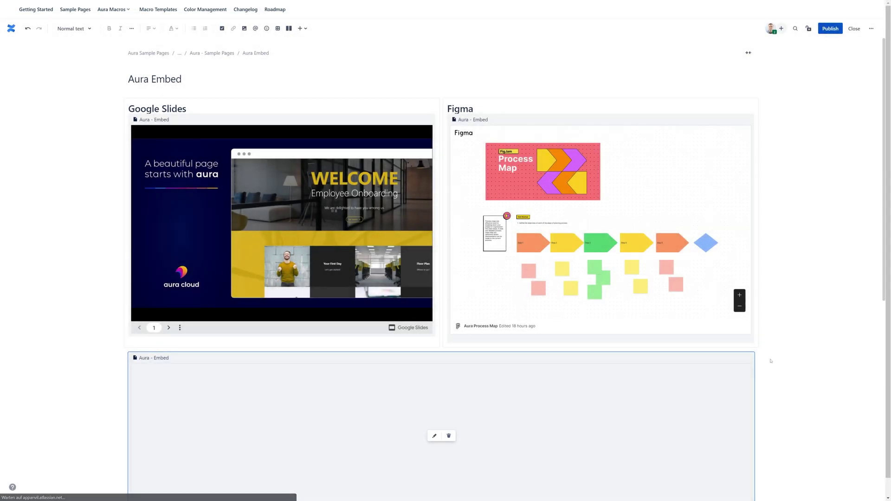
pyautogui.scroll(-1, 770, 355)
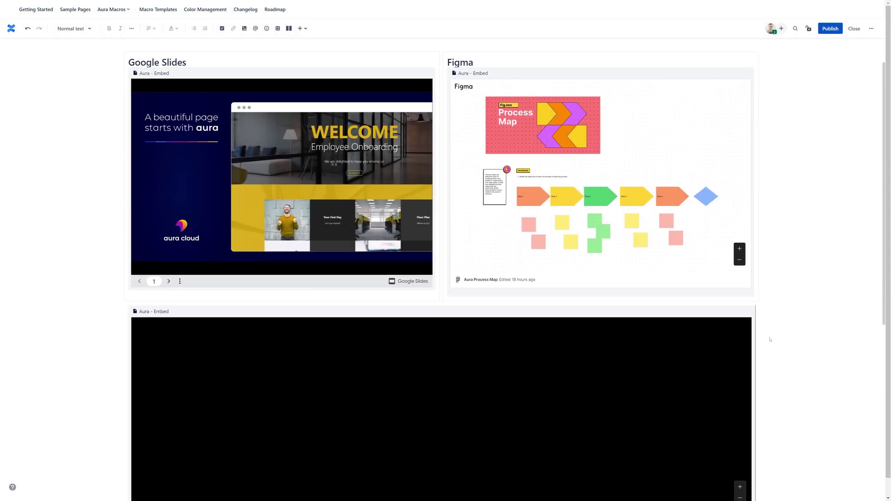
pyautogui.scroll(-1, 770, 340)
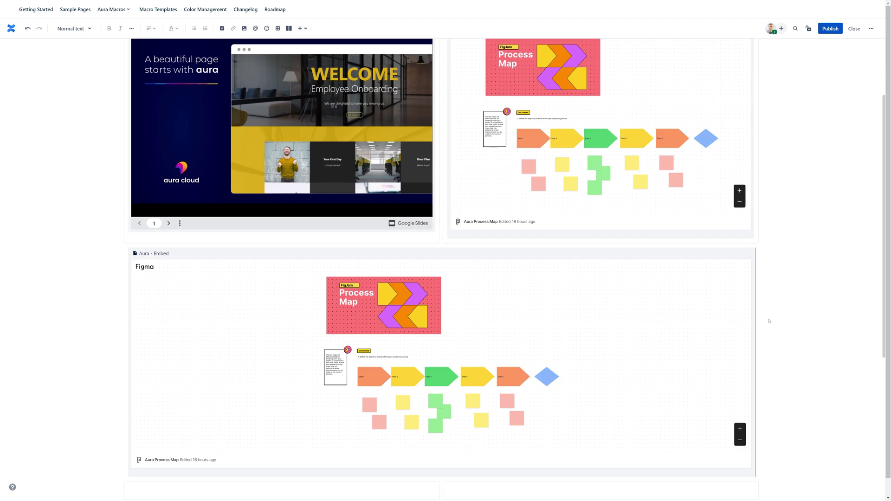
pyautogui.scroll(-1, 769, 320)
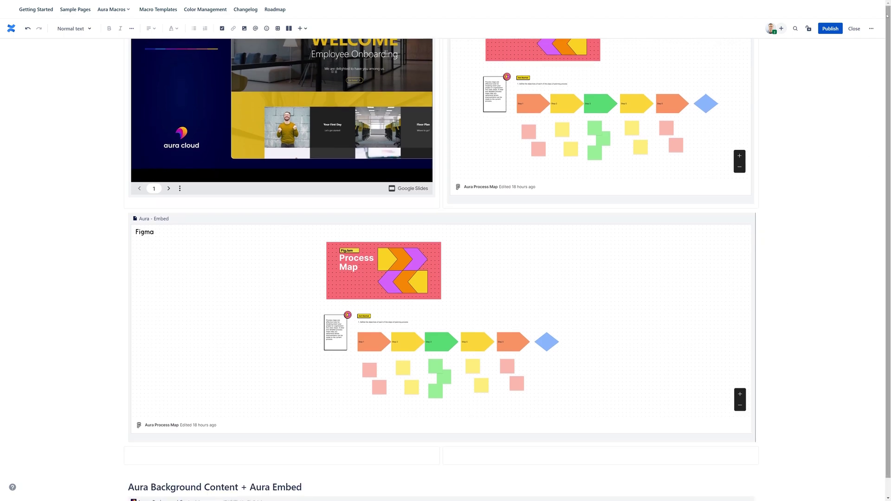
pyautogui.click(838, 28)
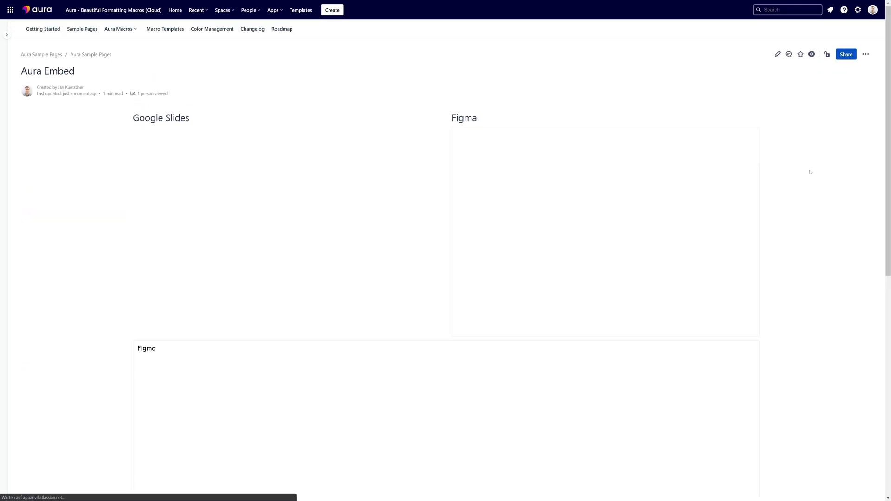
pyautogui.scroll(-1, 810, 171)
pyautogui.scroll(-1, 810, 174)
pyautogui.scroll(-1, 809, 177)
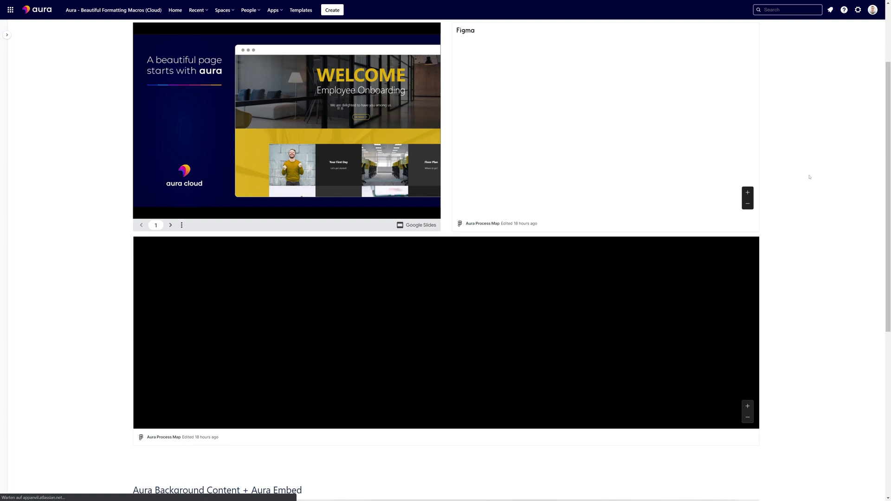